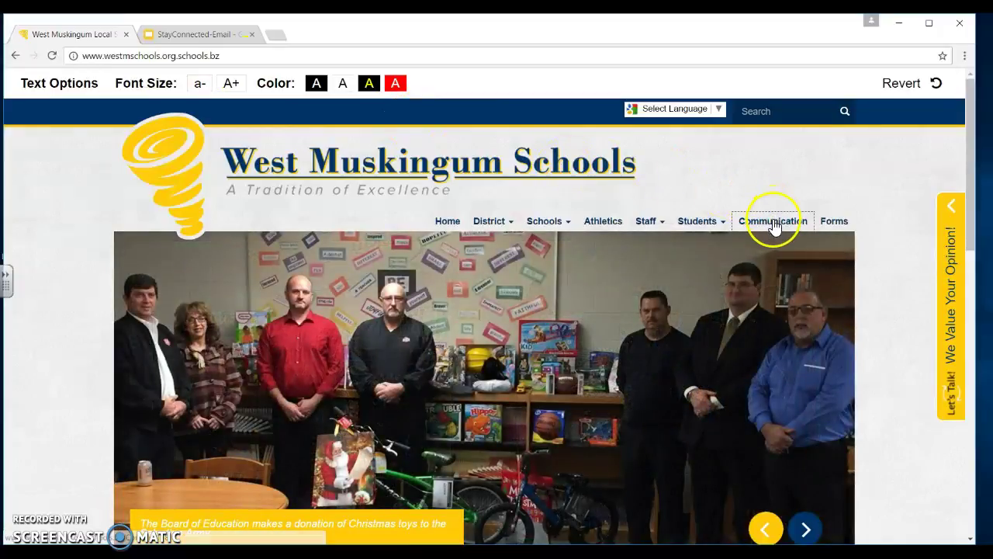
Step: Open the district's Communication page and scroll down to the West M List Servs column
left_click(773, 223)
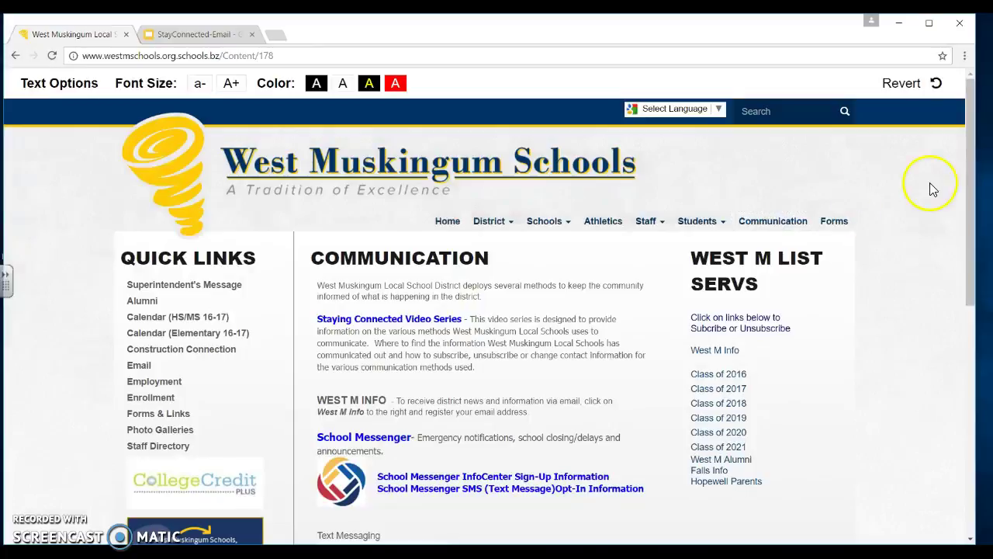
left_click_drag(976, 163, 977, 244)
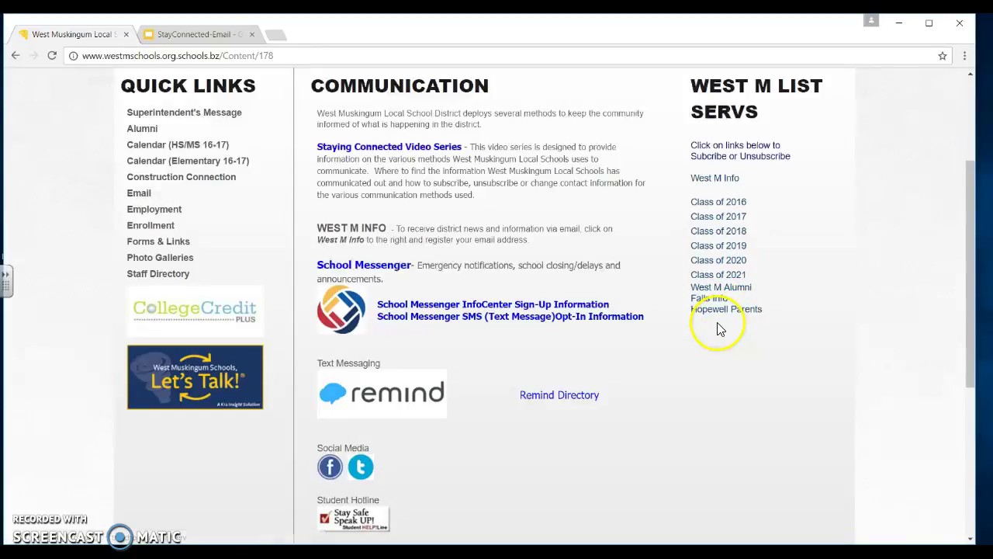
Step: Open the West M Info mailing list page, focus its join e-mail field, then go back
left_click(715, 180)
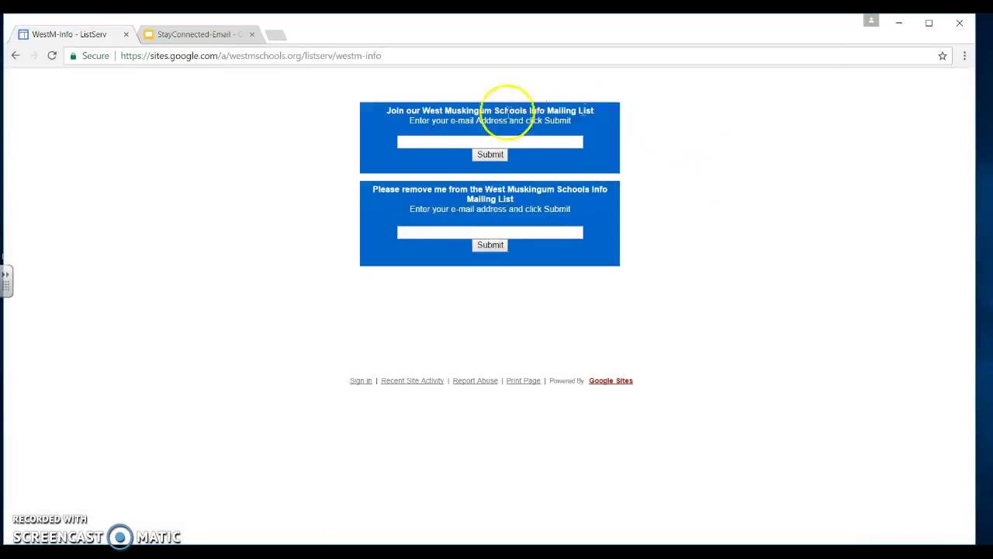
left_click(416, 142)
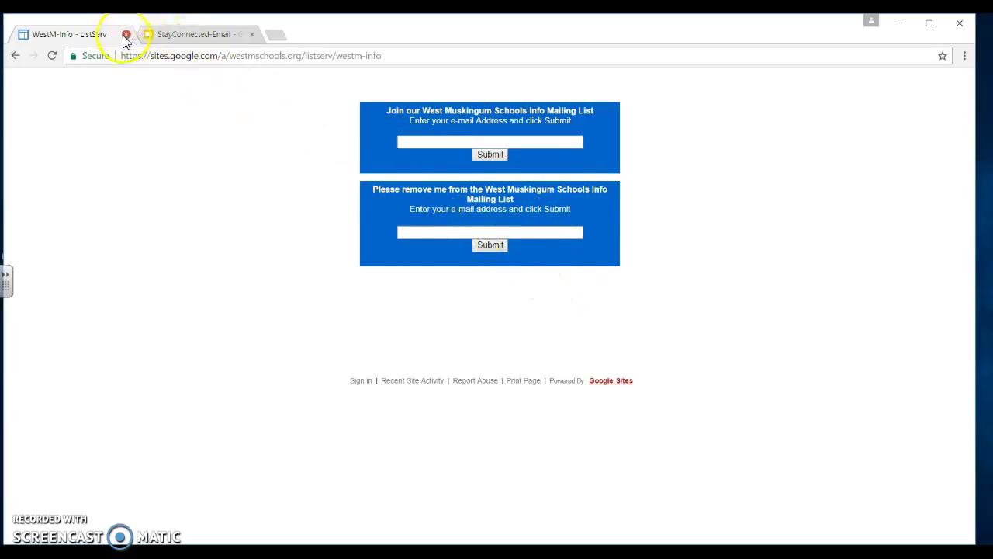
left_click(15, 56)
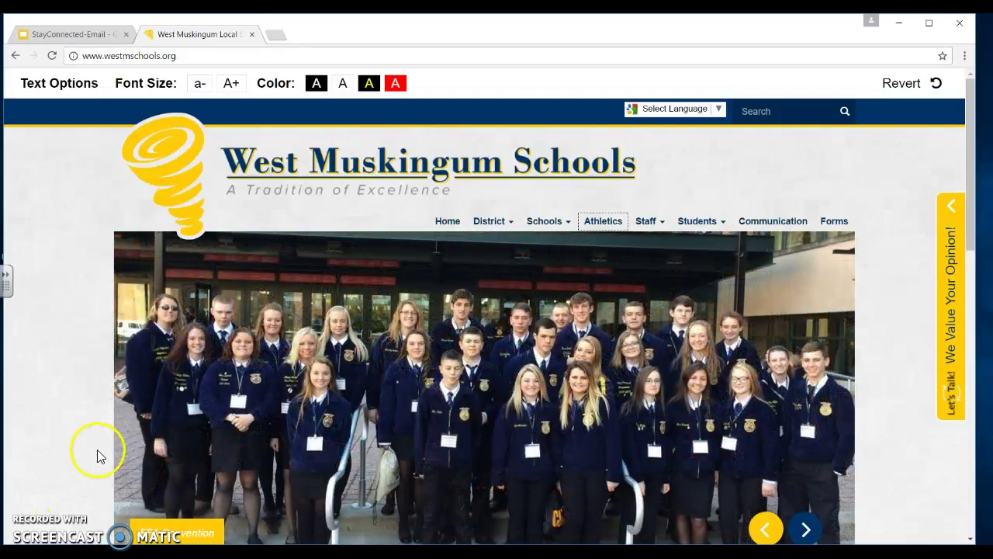
Step: Go to the wmtornadoes.com athletics site and open the final scores and team alerts sign-up
left_click(602, 231)
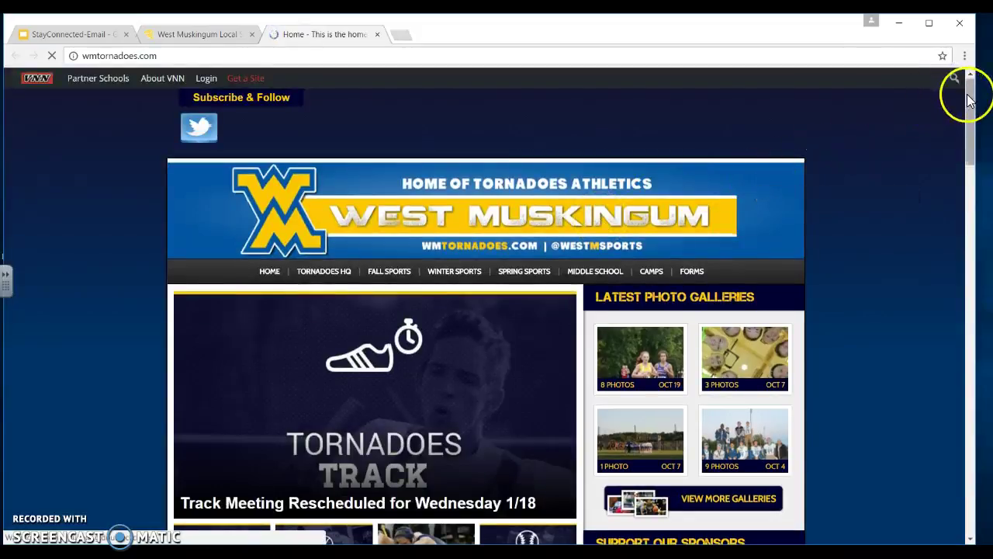
scroll(969, 105, "down", 2)
left_click_drag(969, 104, 975, 159)
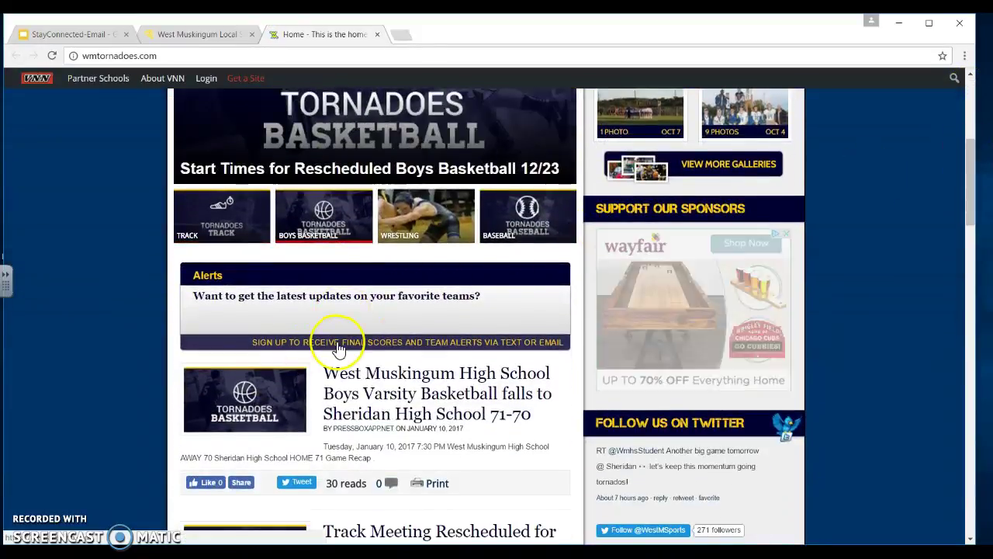
left_click(475, 344)
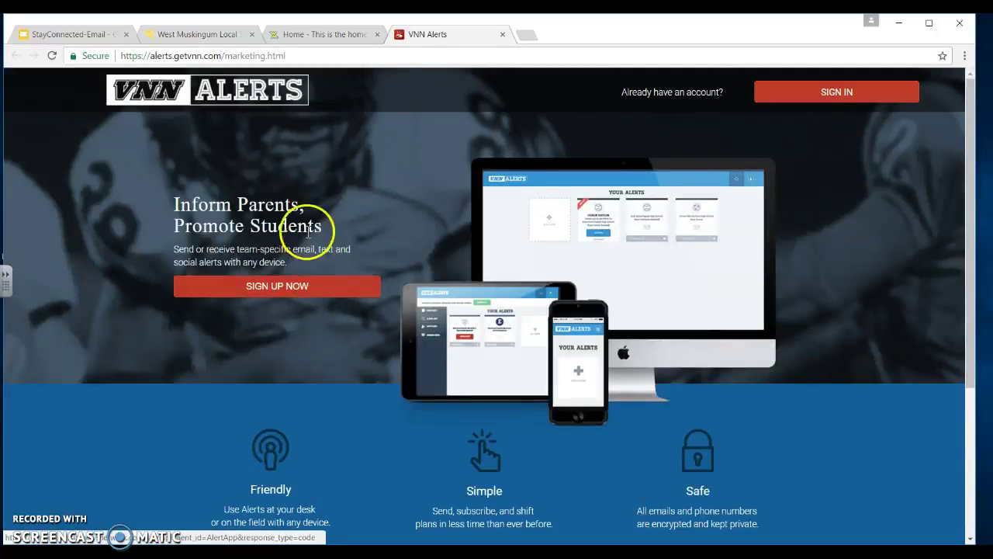
left_click(293, 292)
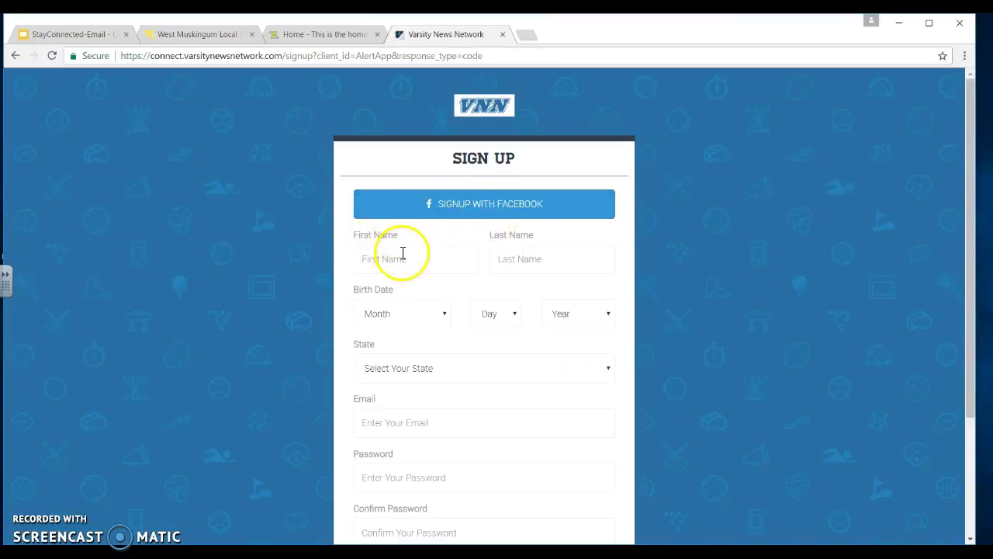
left_click_drag(973, 128, 959, 153)
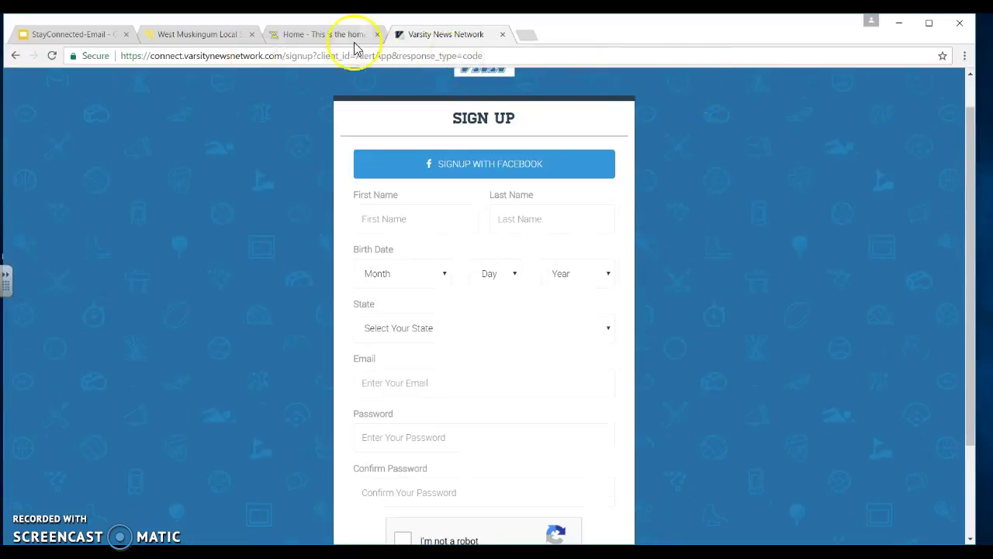
left_click(15, 57)
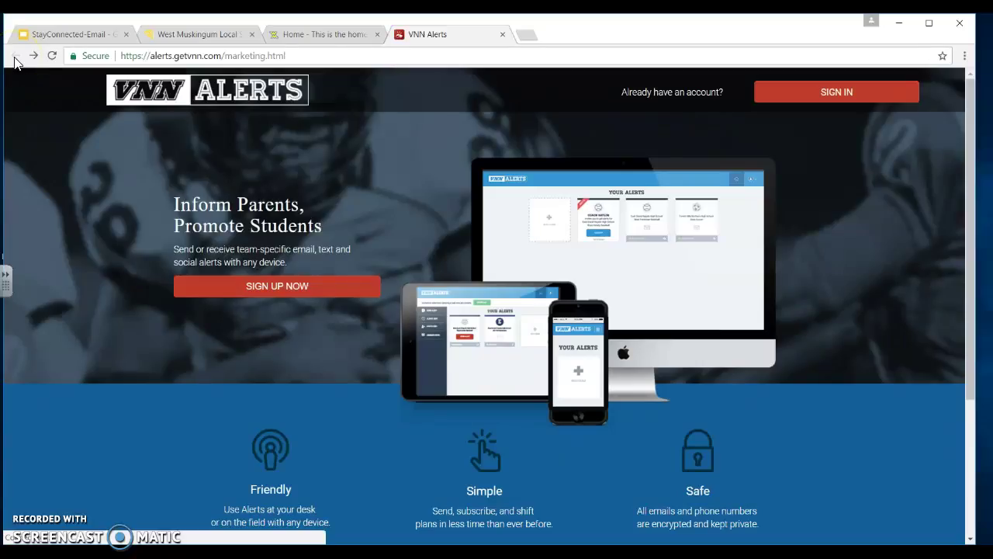
Step: Sign in to VNN Alerts with the suggested account e-mail and the account password
left_click(834, 93)
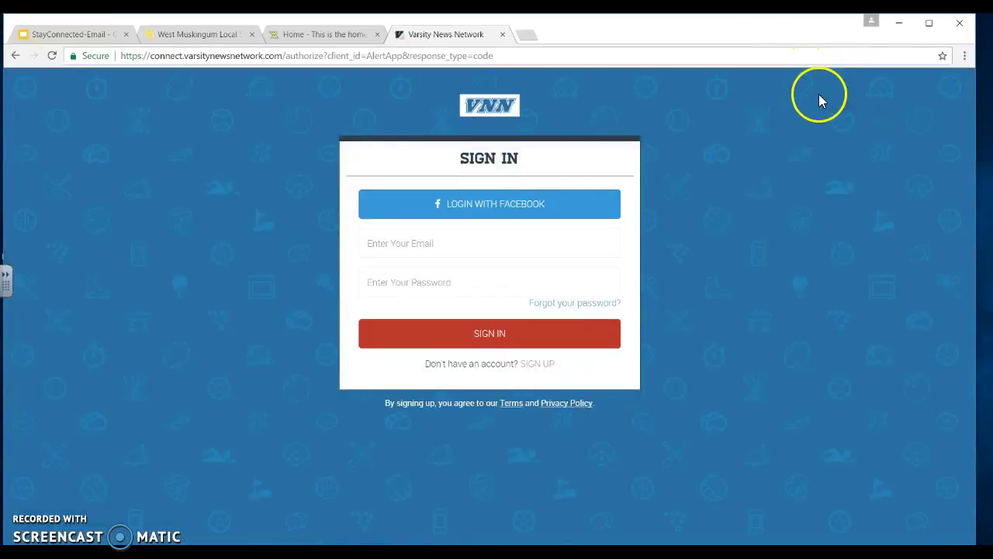
left_click(399, 250)
type("t")
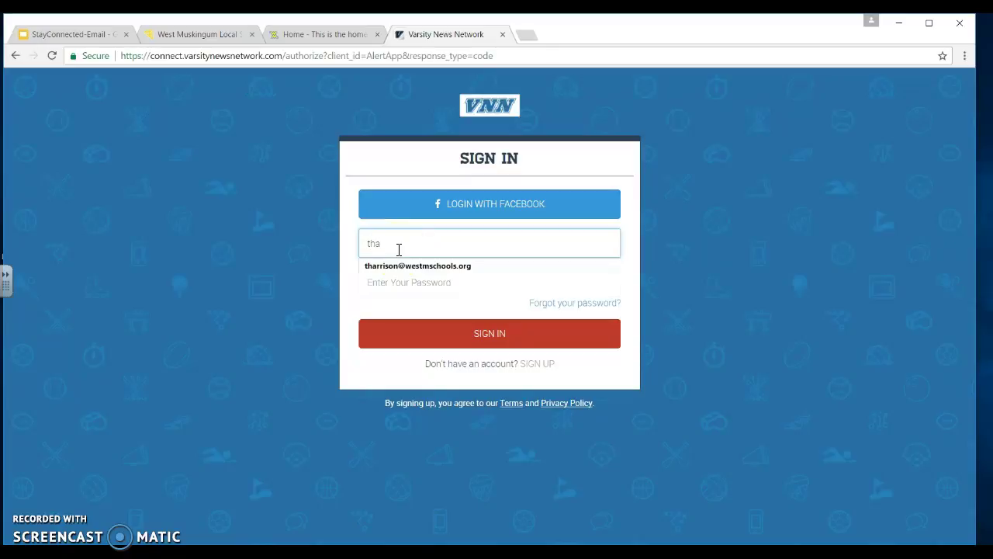
type("ha")
left_click(407, 266)
left_click(396, 293)
type("••••••••")
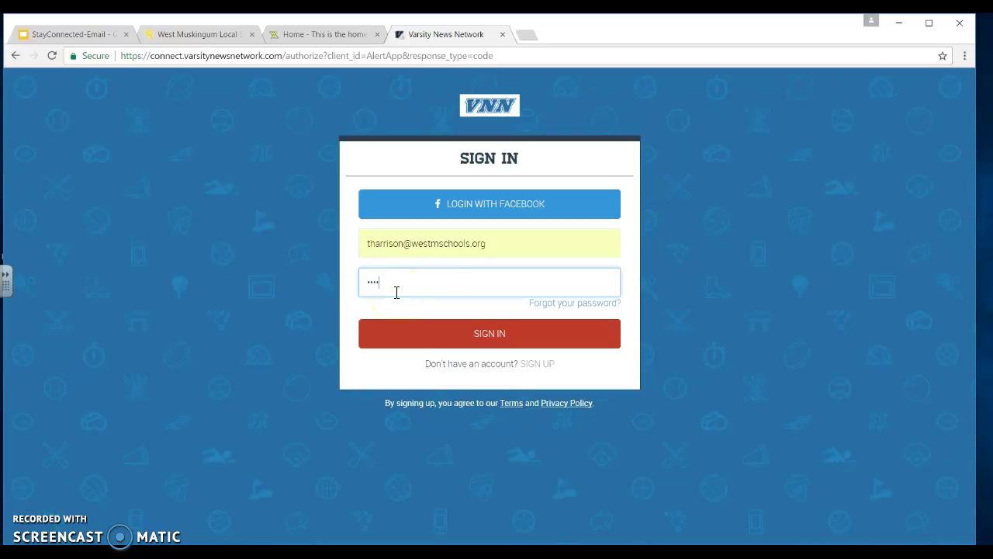
type("••••••")
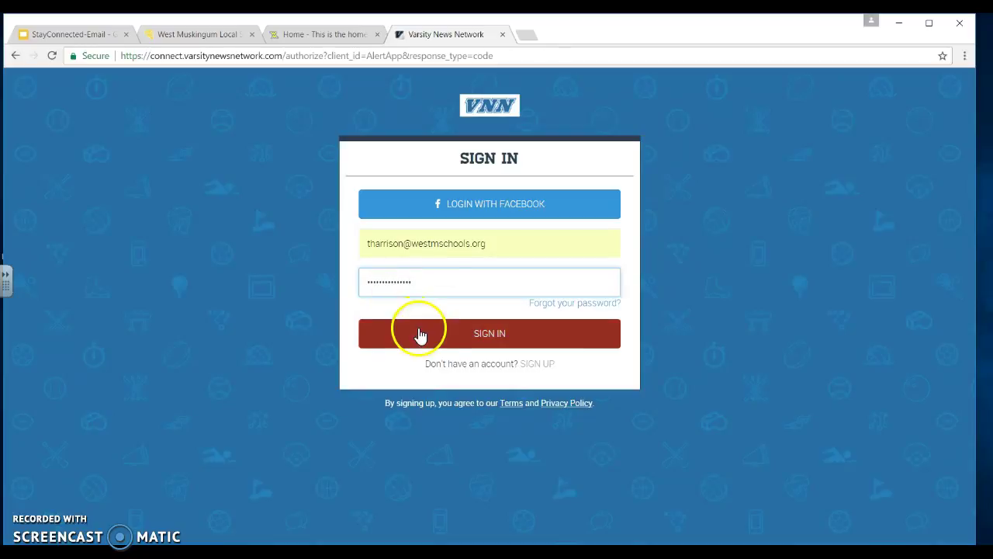
left_click(448, 334)
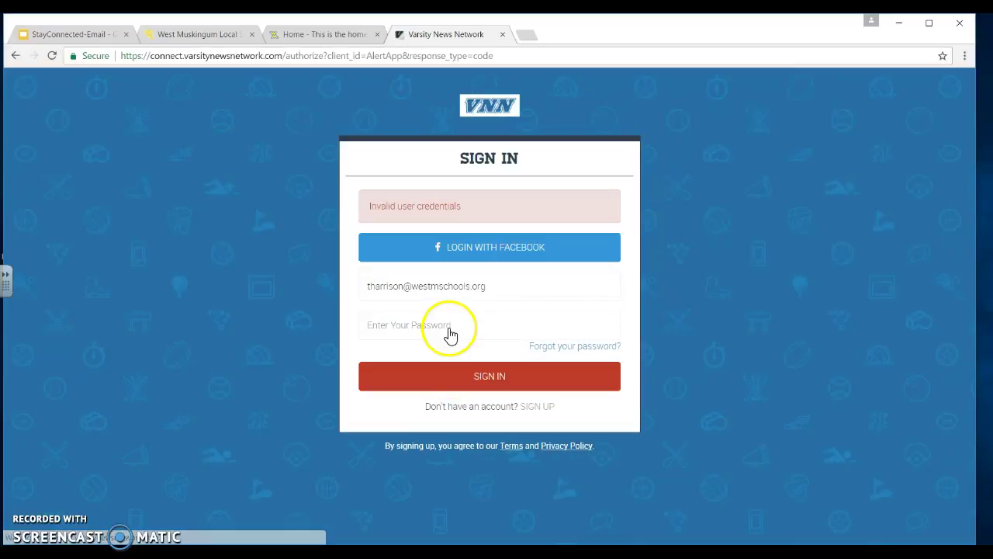
Step: Retype the account password and sign in again to reach the Your Alerts dashboard
left_click(386, 325)
type("••••••")
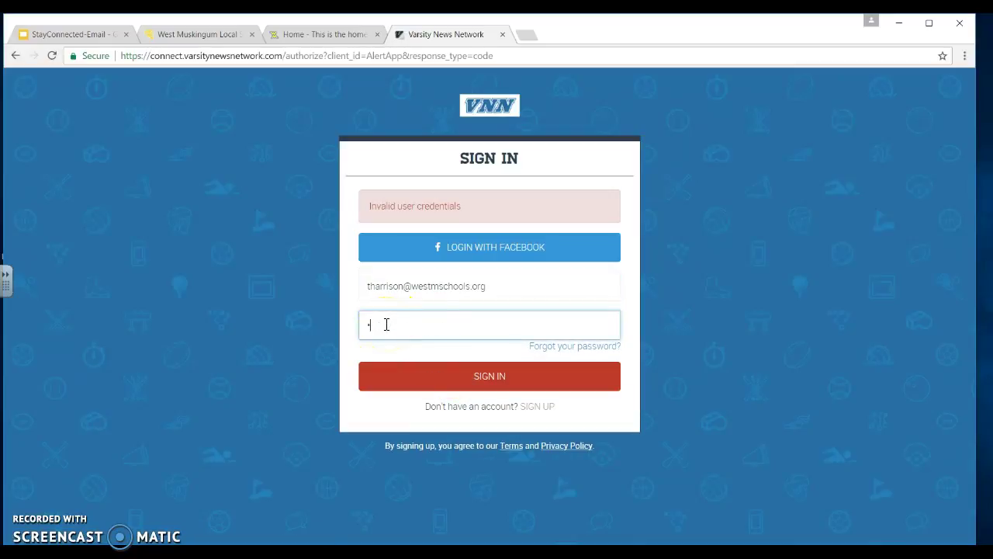
type("•••••••••")
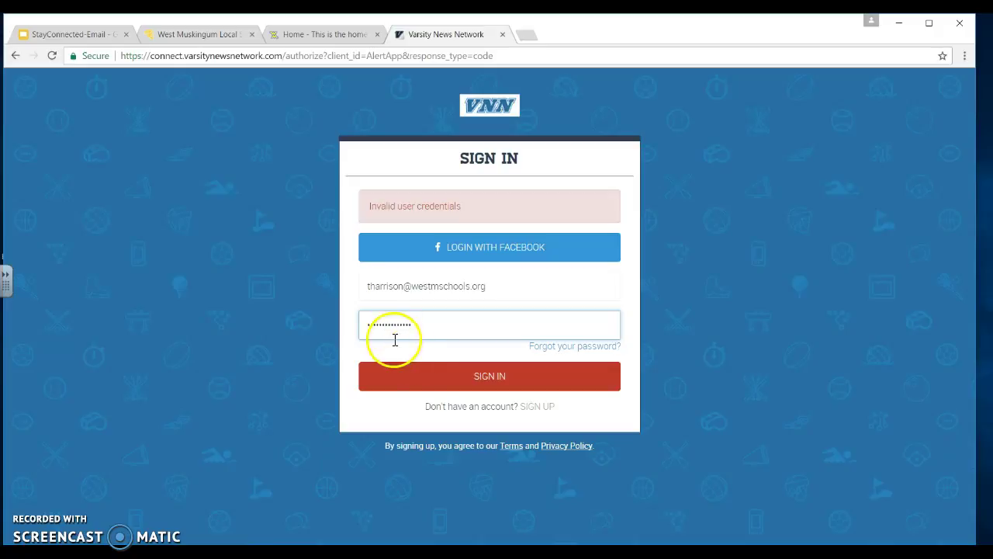
left_click(438, 377)
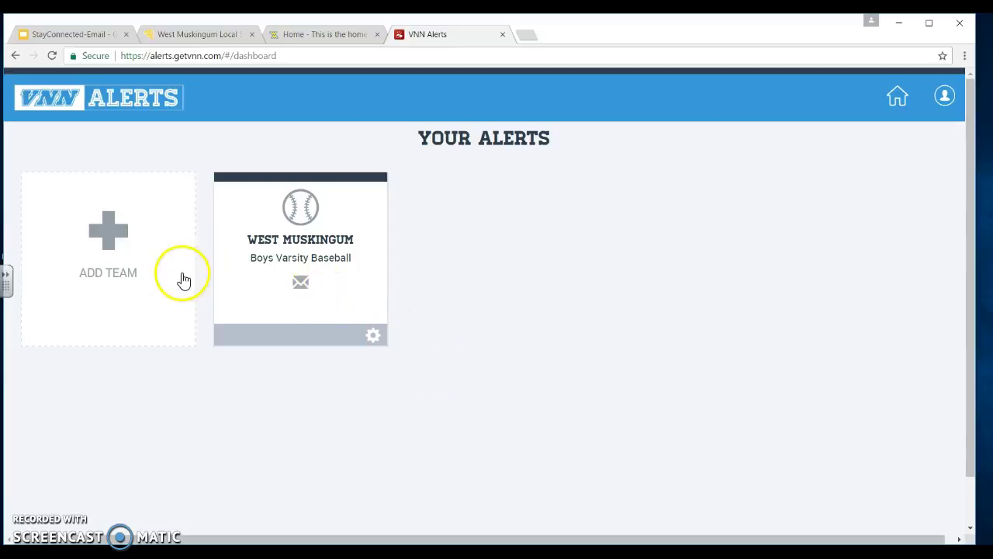
Step: Start a new team alert and select West Muskingum High School as the school
left_click(113, 243)
left_click(82, 257)
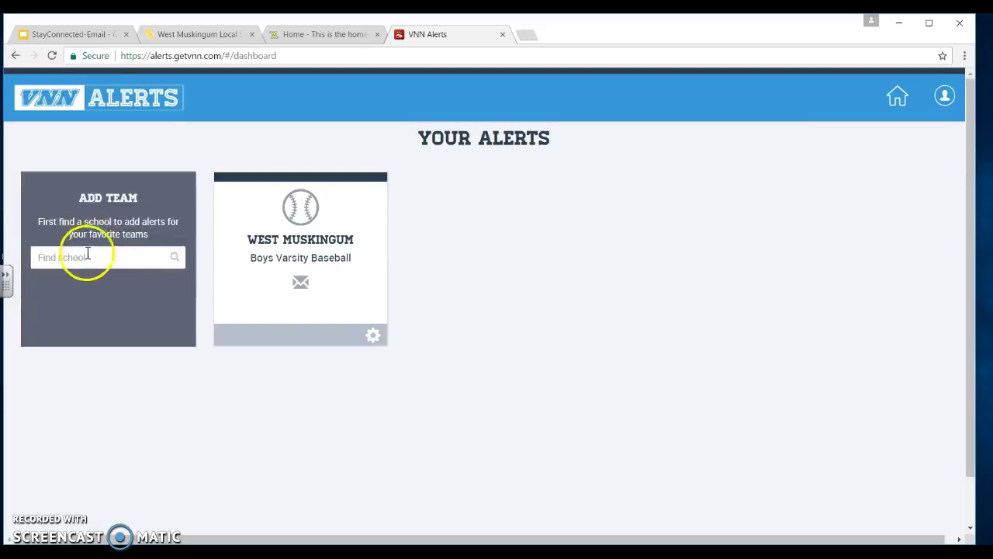
type("Wes")
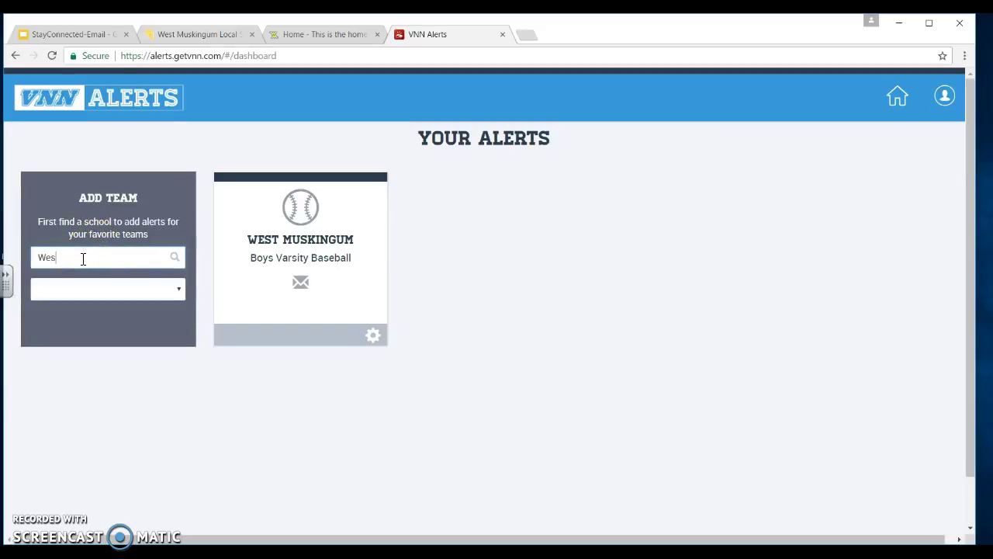
type("t Muskingum High")
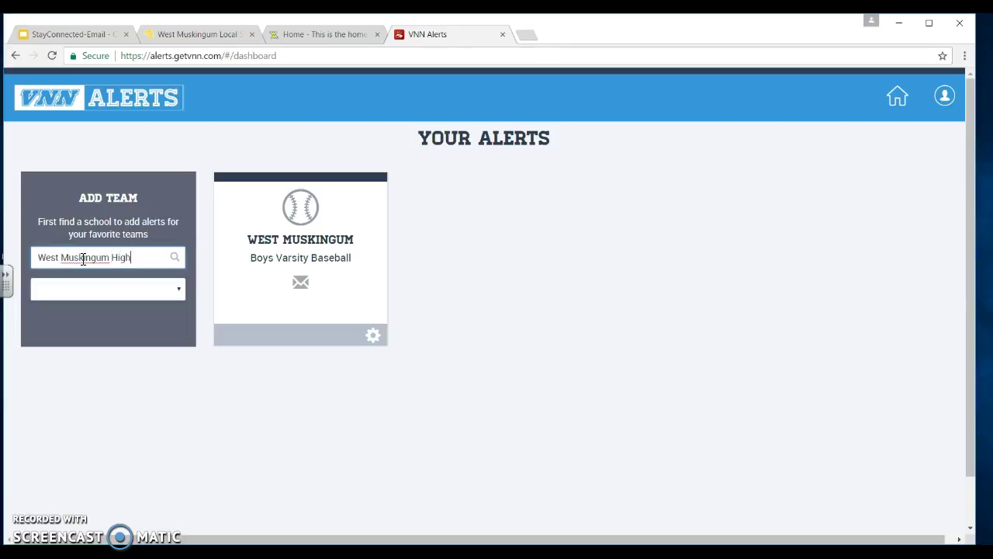
type(" School")
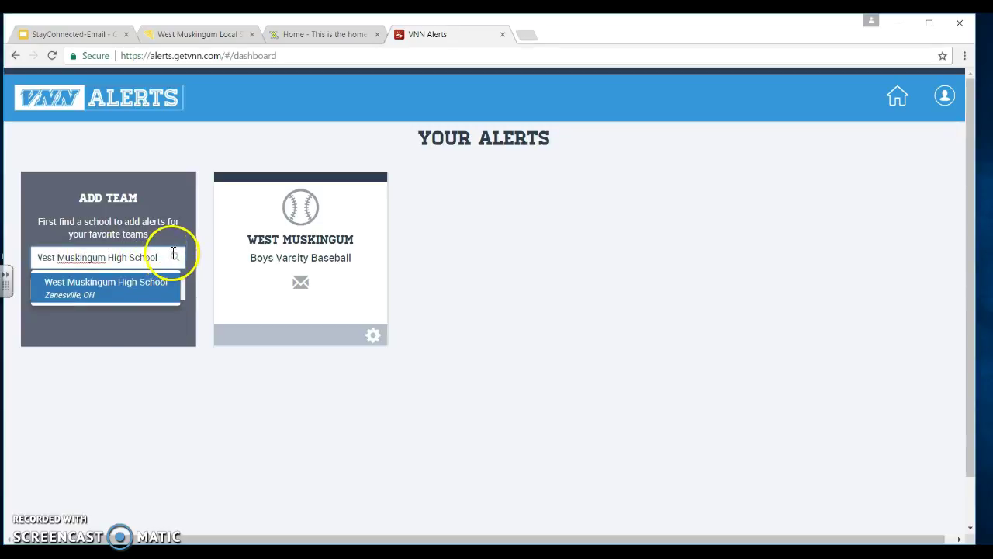
left_click(138, 288)
Step: Choose Coed Varsity Track from the school's team list and add the alert
left_click(179, 289)
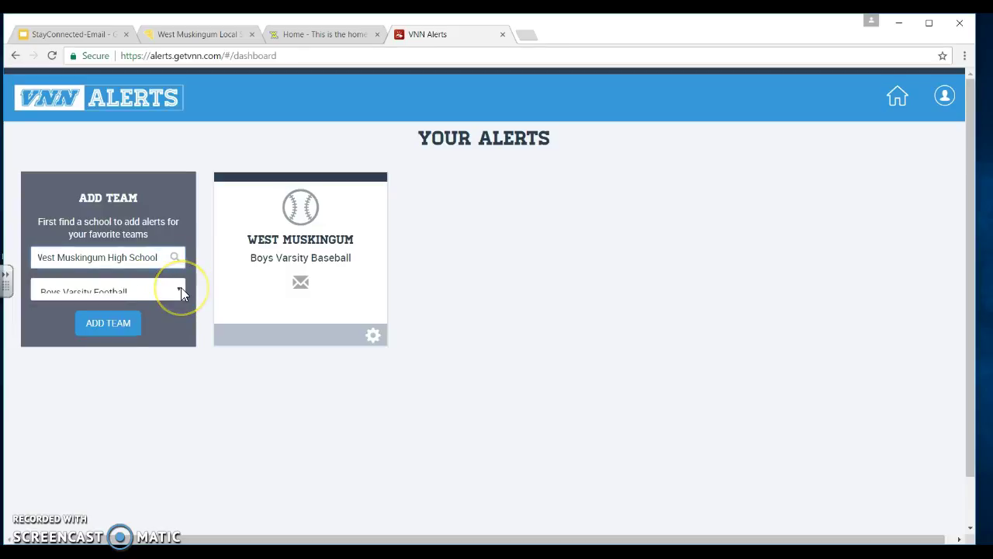
left_click(181, 292)
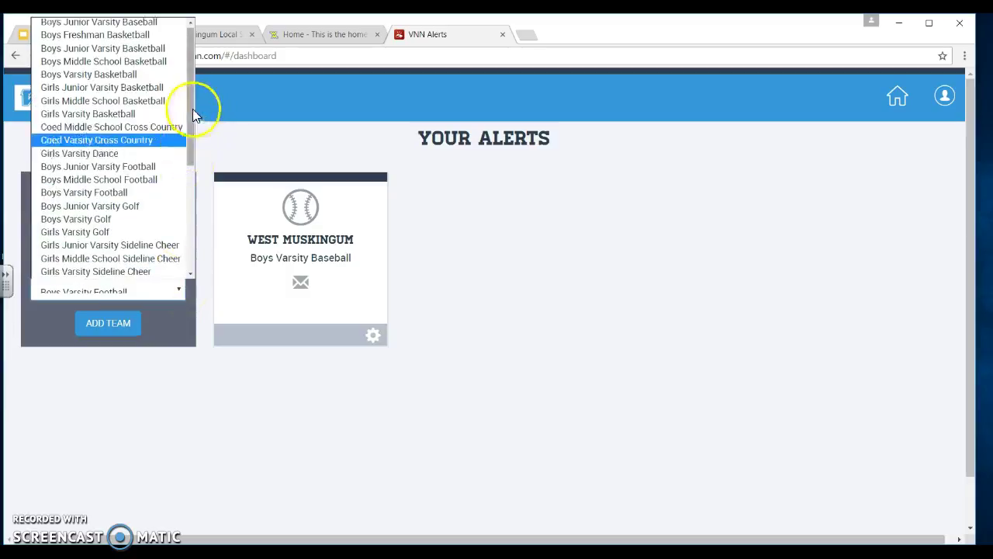
left_click_drag(194, 115, 199, 178)
left_click(175, 294)
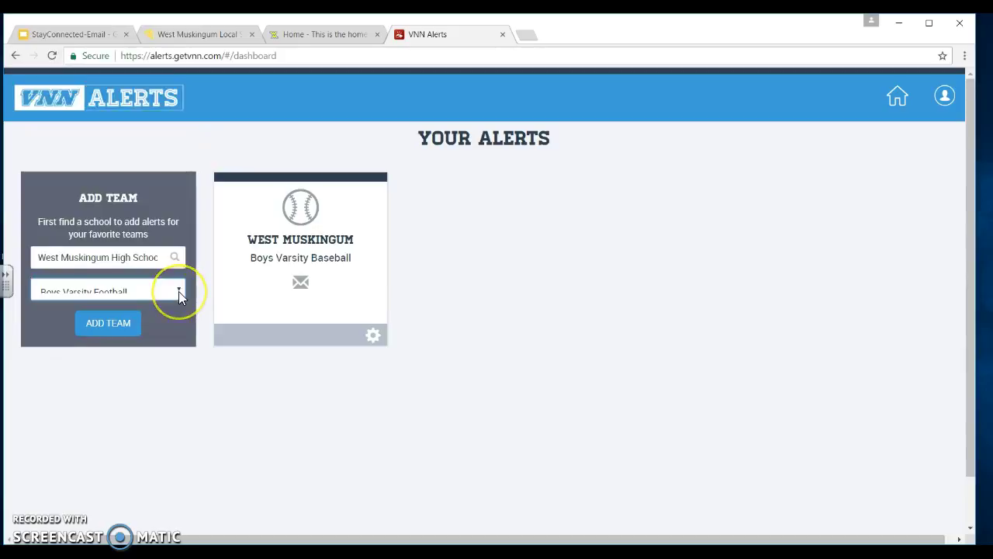
left_click(179, 293)
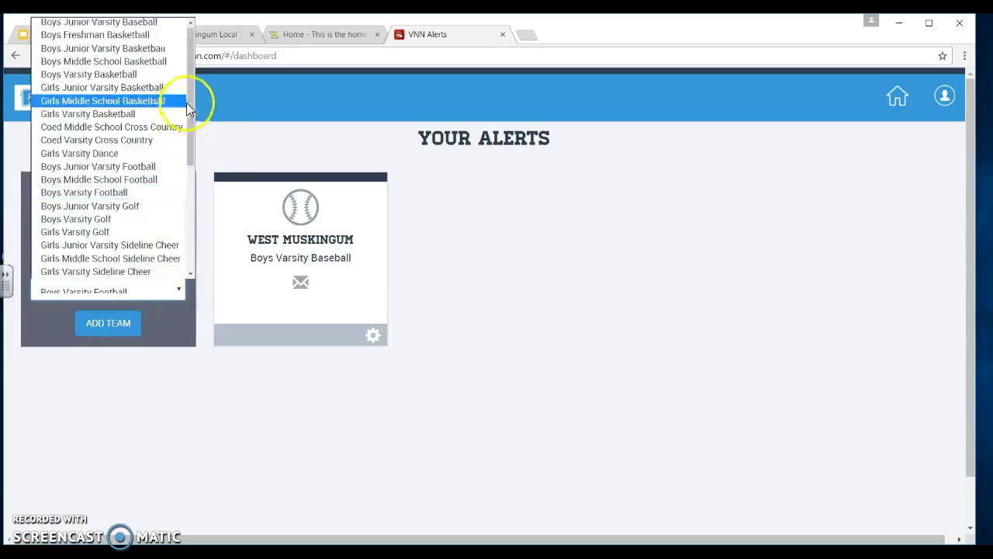
left_click_drag(191, 99, 184, 209)
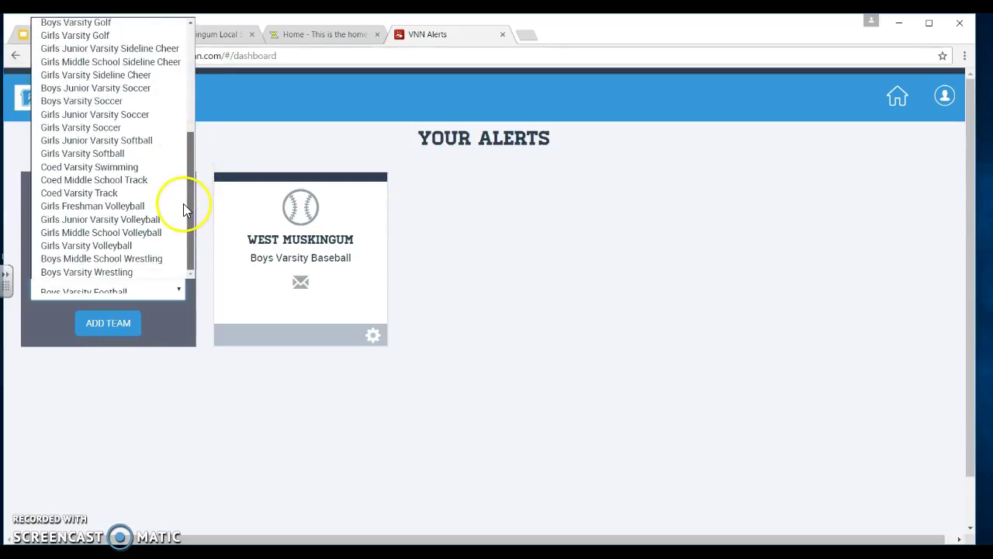
left_click(109, 193)
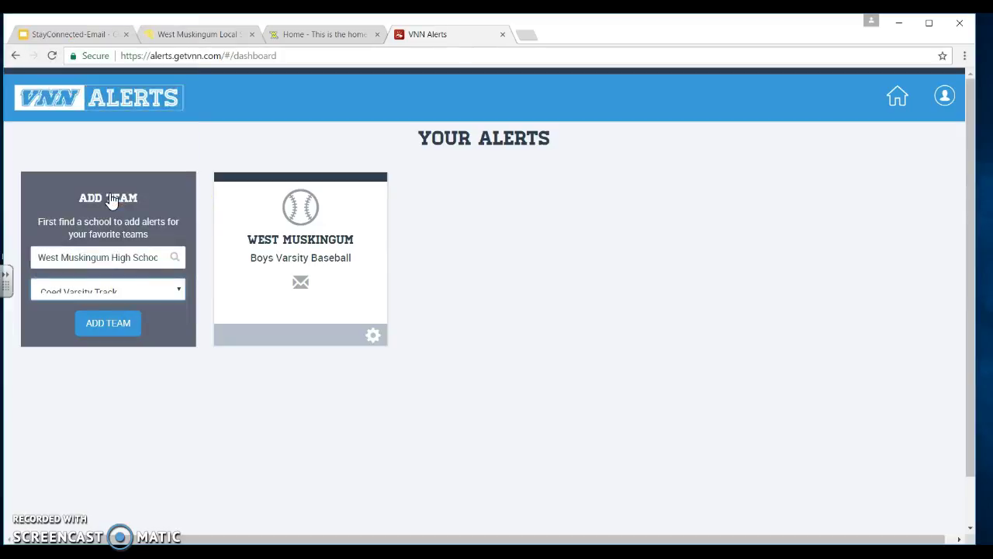
left_click(108, 325)
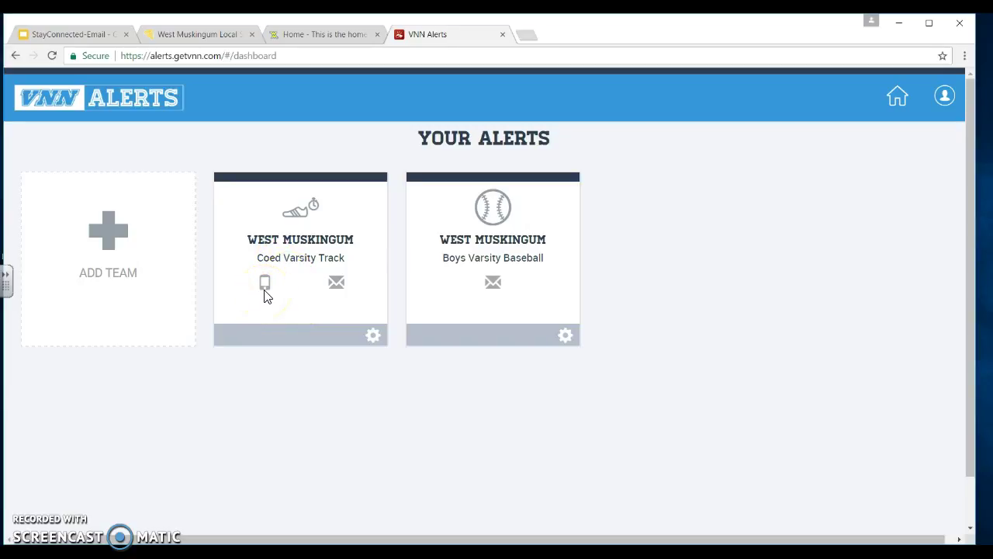
left_click(373, 337)
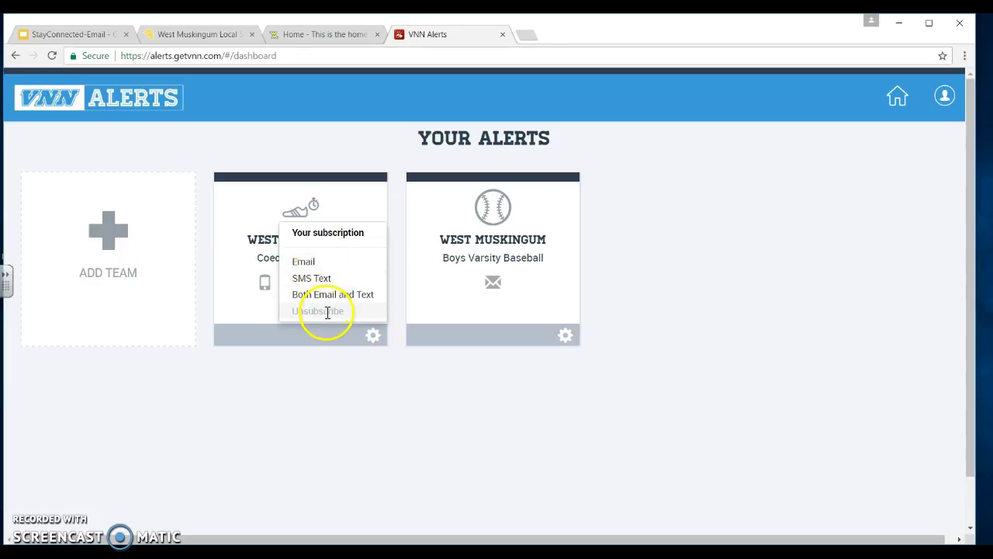
left_click(400, 433)
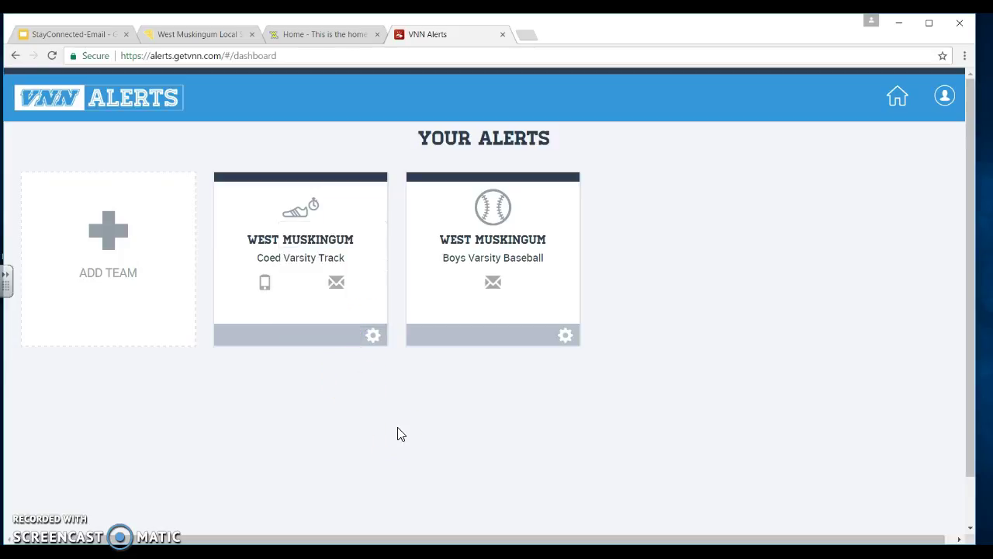